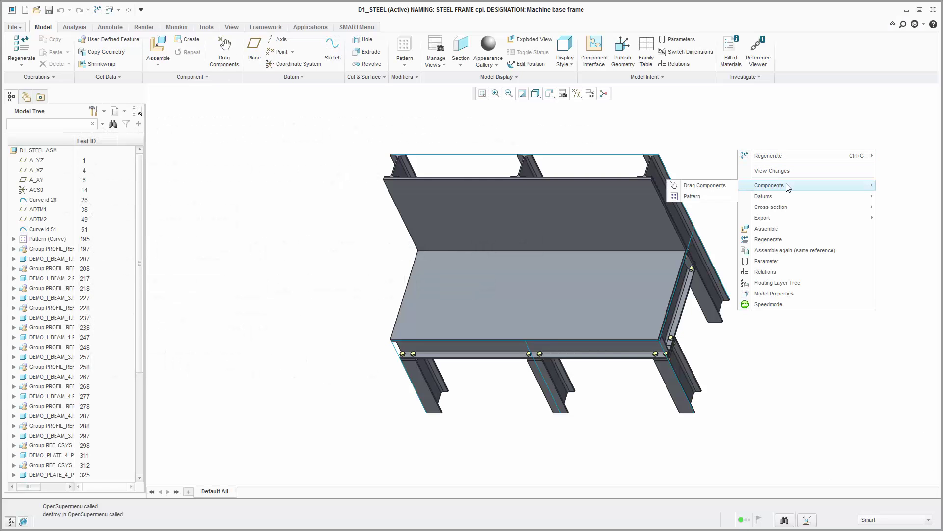
- Activate the dark I-beam DEMO_I_BEAM_4 via SMARTMenu and preview the part-mode context menu
mouse_move(771, 207)
left_click(709, 149)
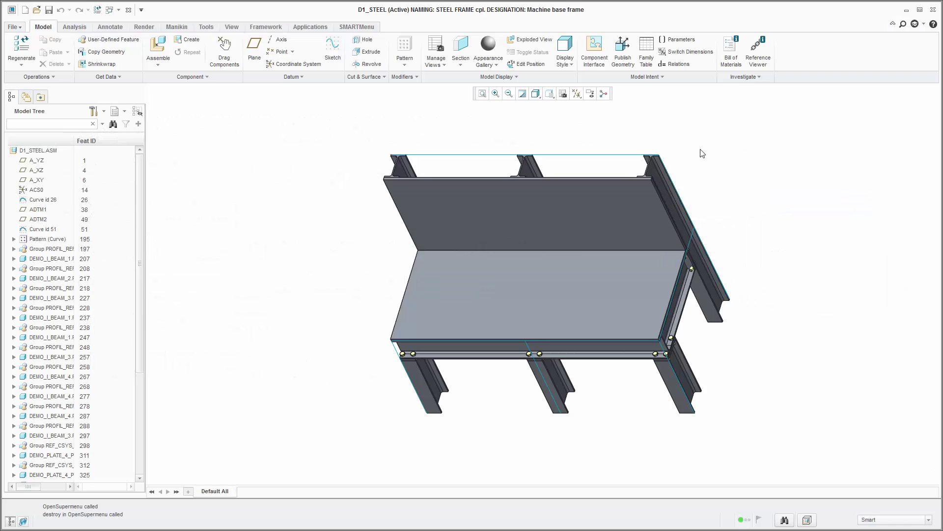
left_click(667, 185)
right_click(667, 186)
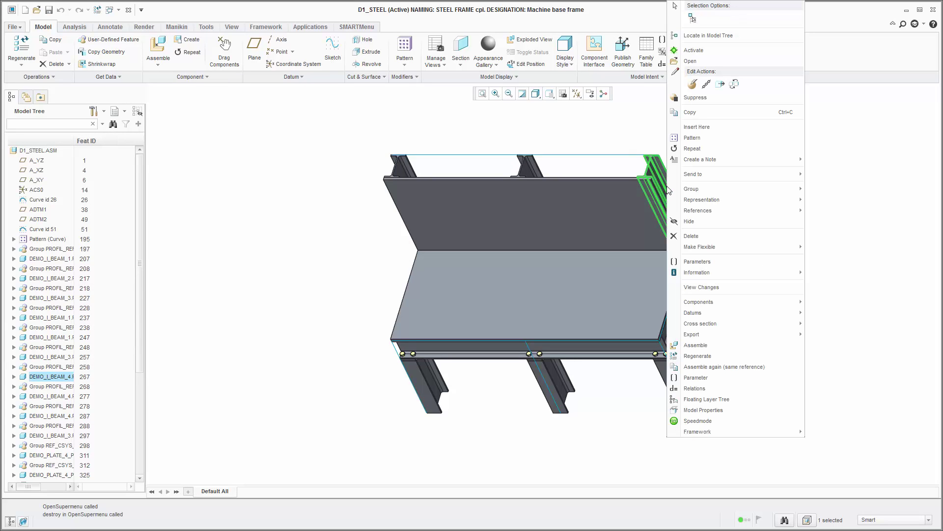
left_click(693, 50)
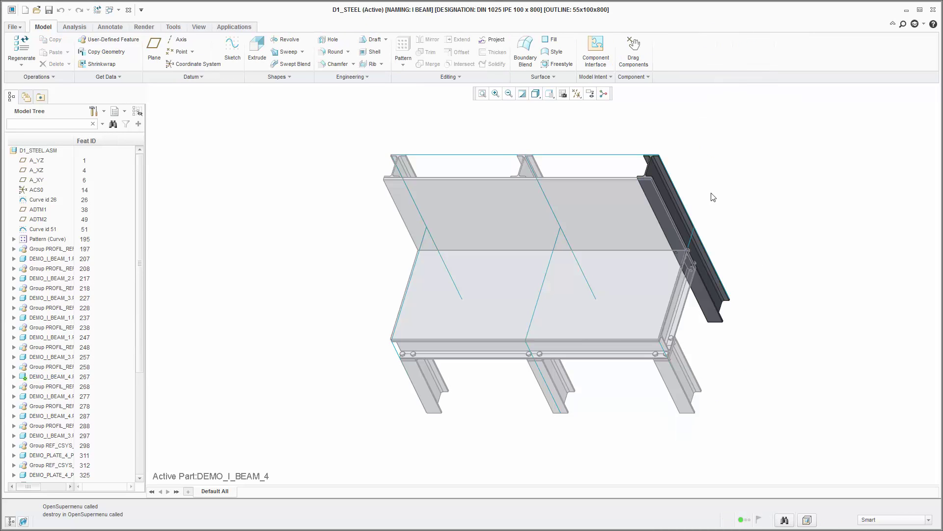
right_click(734, 178)
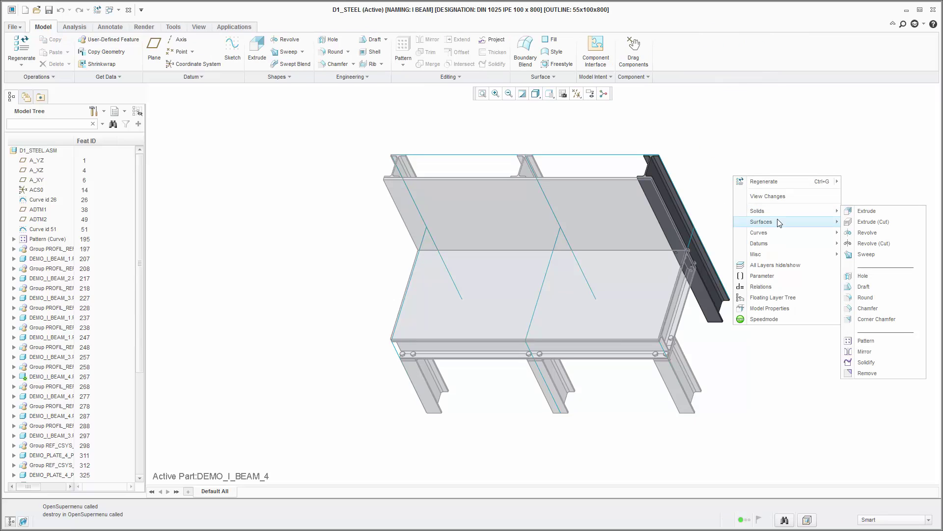
mouse_move(759, 232)
left_click(743, 138)
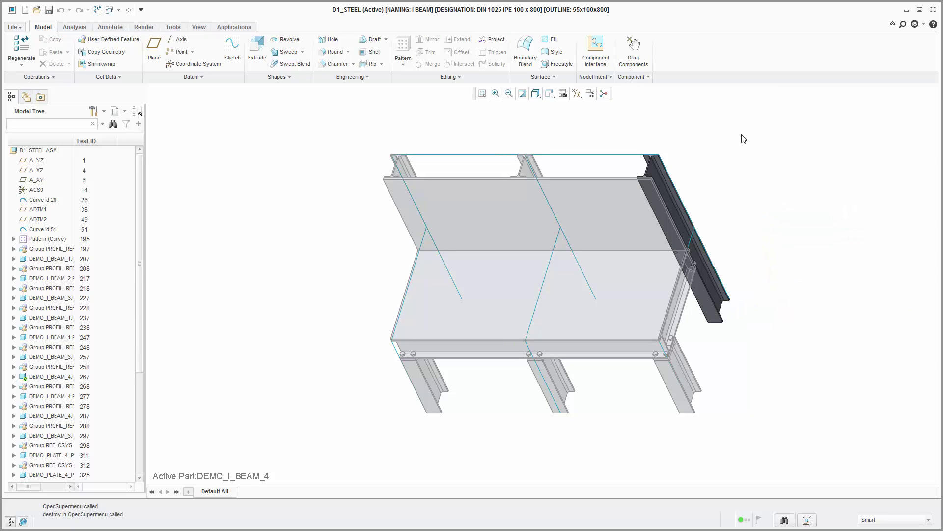
- Open the Speedmode feature panel and collapse its Surfaces, Curves and Datums sections
right_click(743, 138)
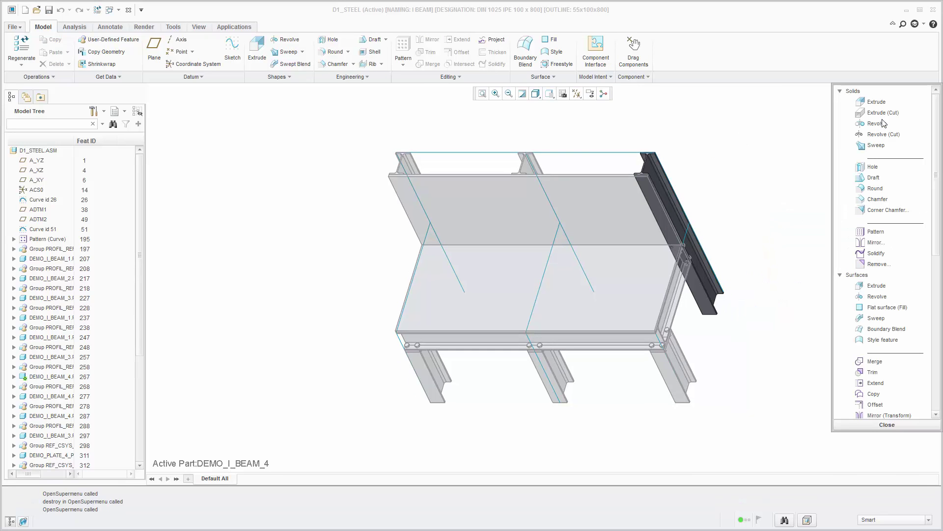
scroll(929, 215, "down", 5)
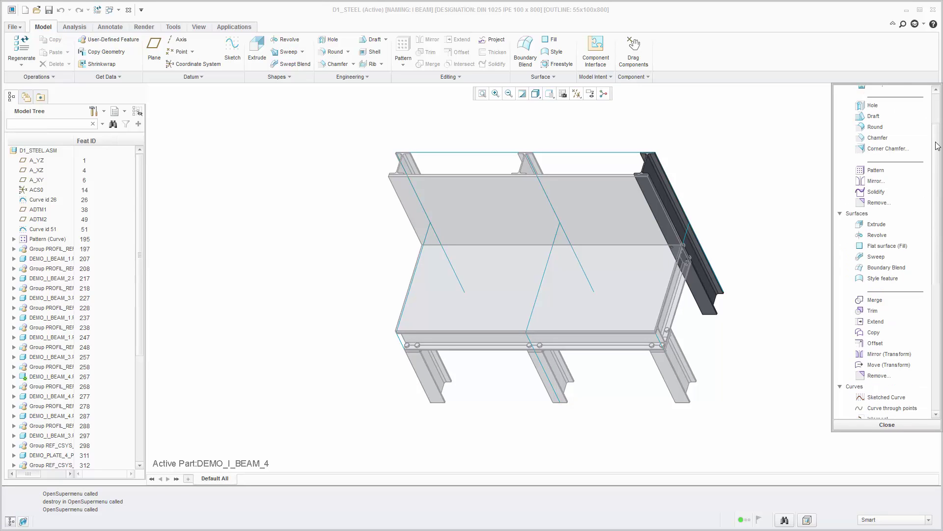
scroll(930, 214, "down", 3)
scroll(930, 214, "down", 2)
scroll(928, 215, "up", 3)
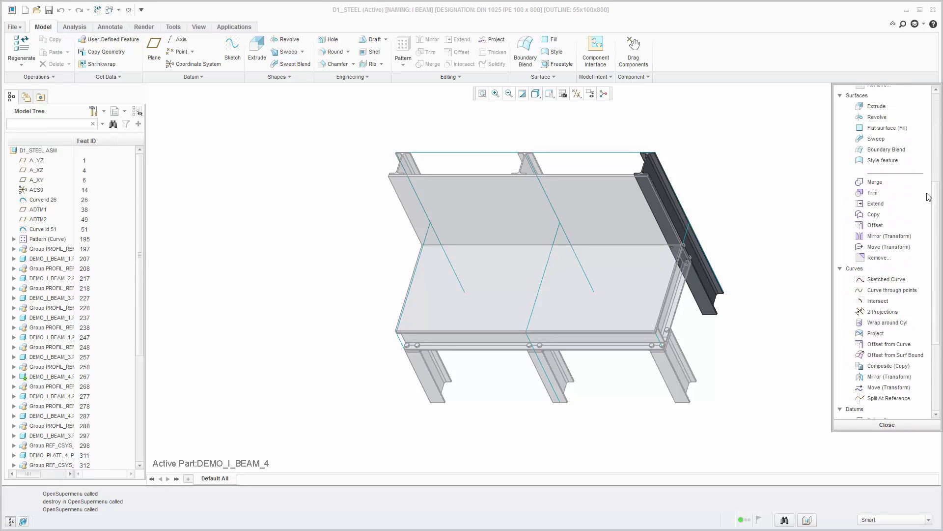
scroll(929, 148, "up", 4)
scroll(929, 130, "up", 3)
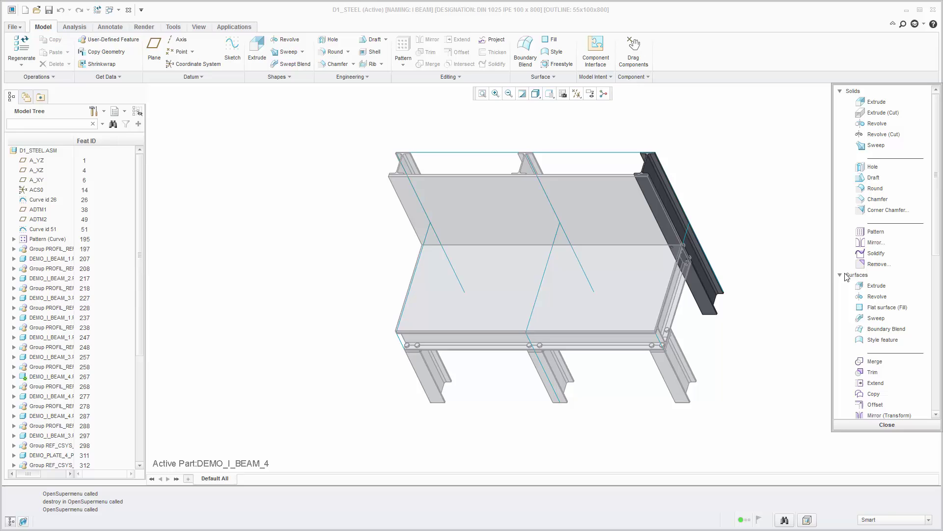
left_click(840, 274)
left_click(841, 286)
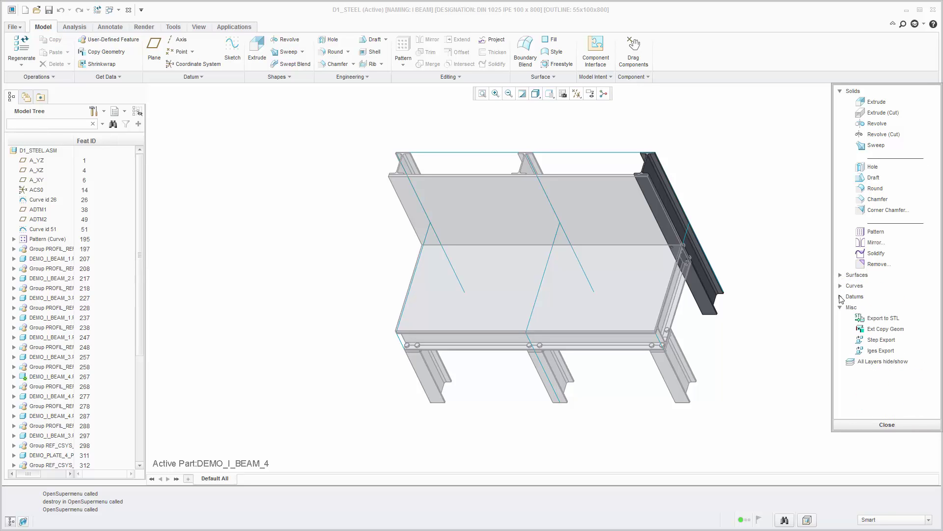
- Box-zoom onto the dark I-beam's top end
left_click(509, 93)
left_click(602, 127)
left_click(725, 222)
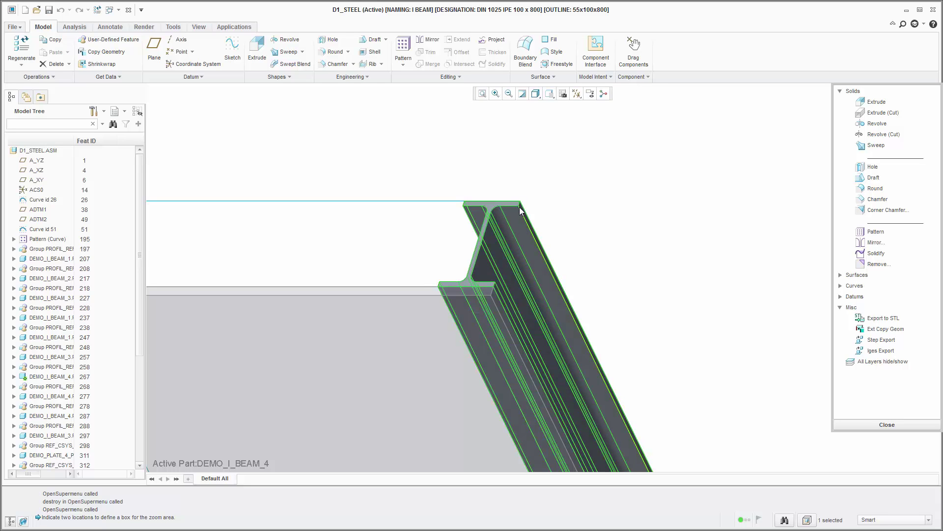
- Sketch a small corner rectangle on the top flange for an extrude cut 202.03 deep
left_click(519, 221)
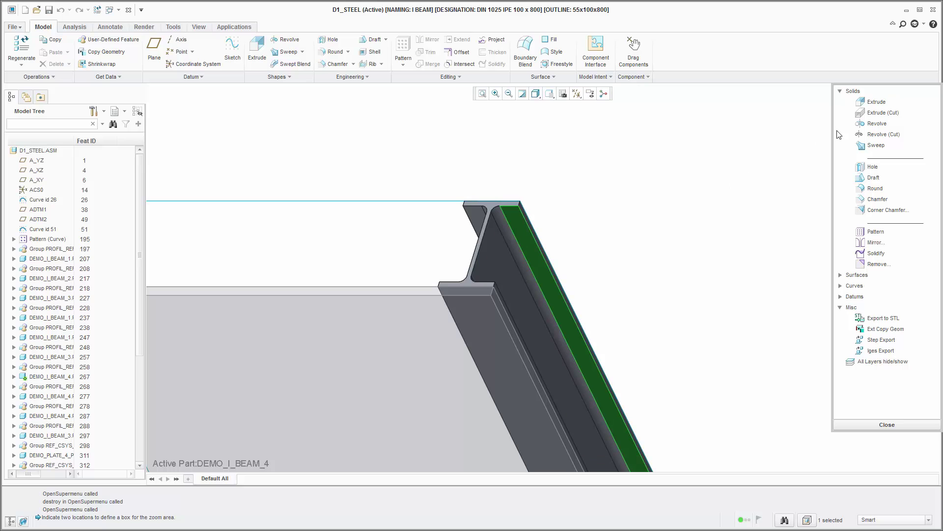
left_click(882, 113)
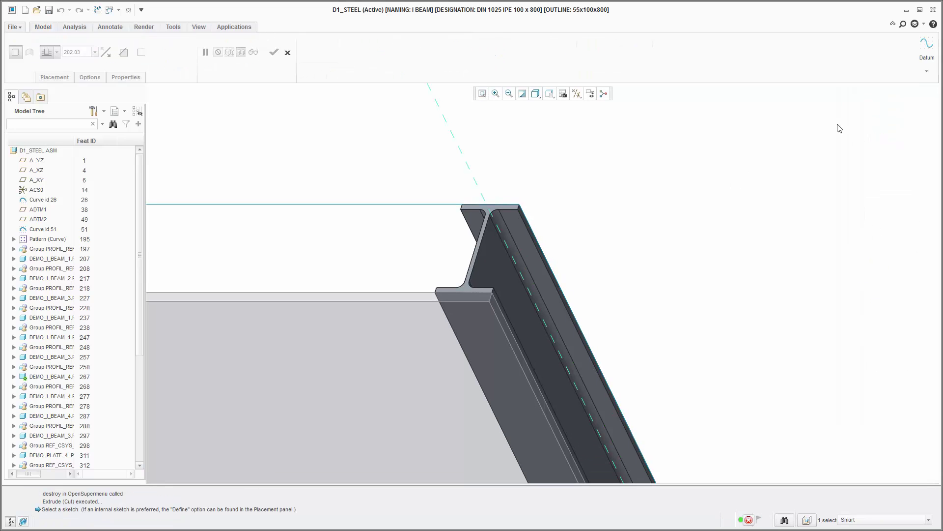
right_click(527, 227)
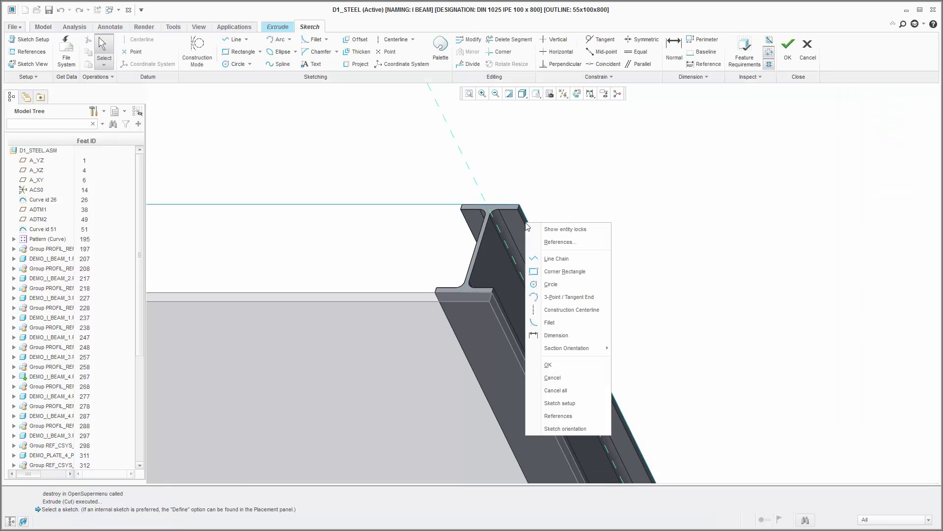
left_click(560, 272)
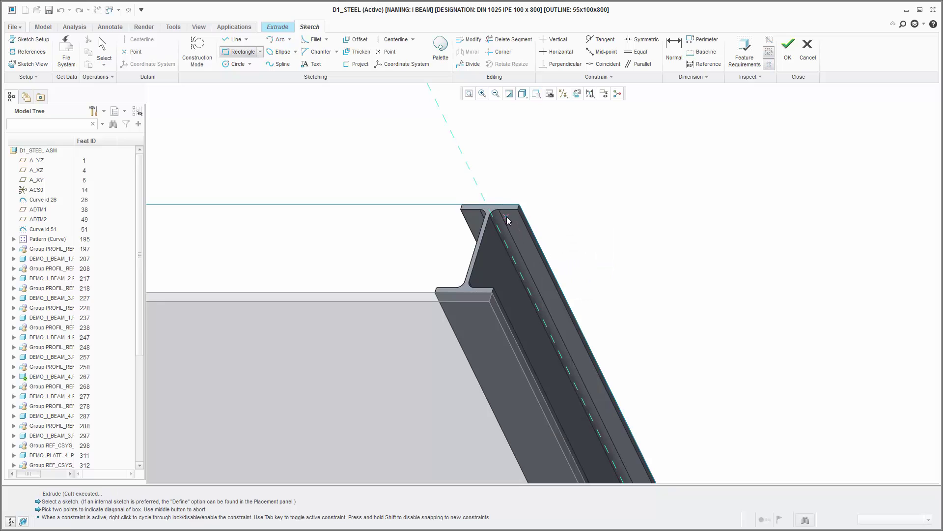
left_click(525, 240)
left_click(502, 218)
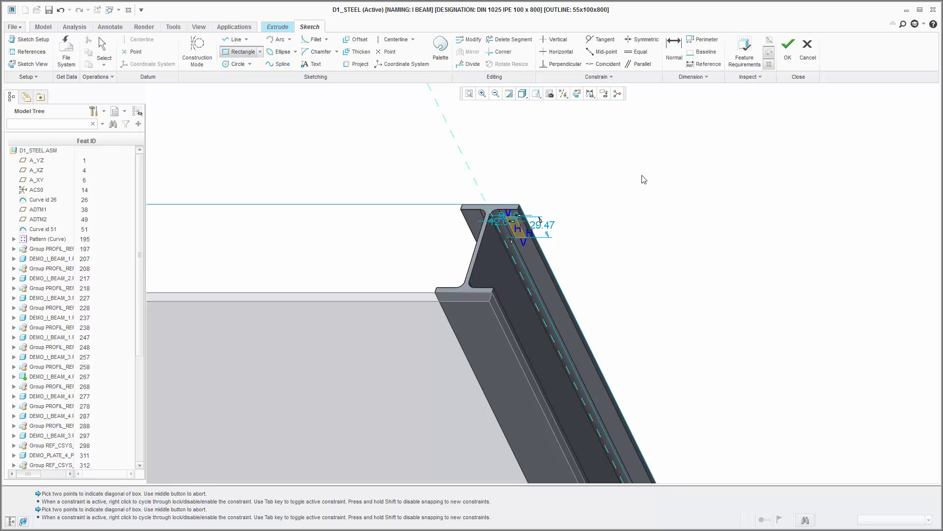
left_click(787, 48)
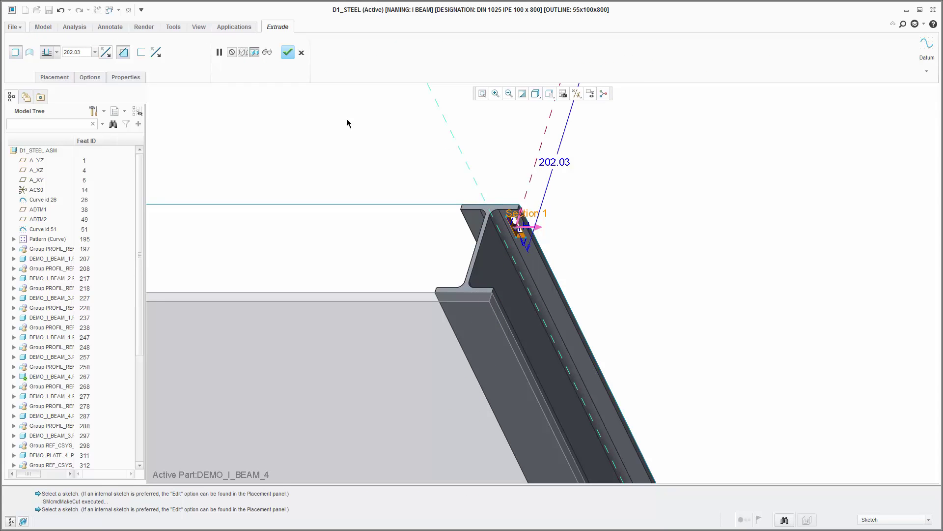
- Switch the cut to a different depth option and create the cut feature
left_click(56, 53)
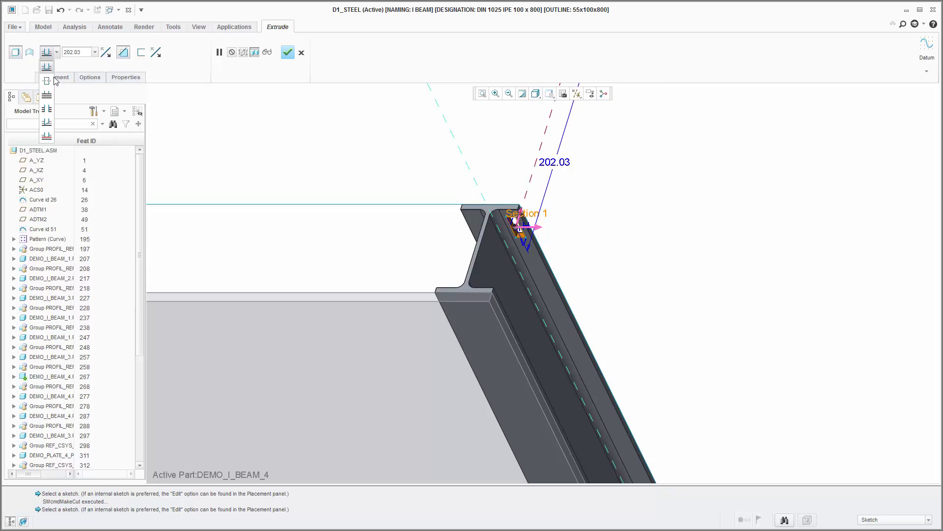
left_click(50, 111)
left_click(288, 52)
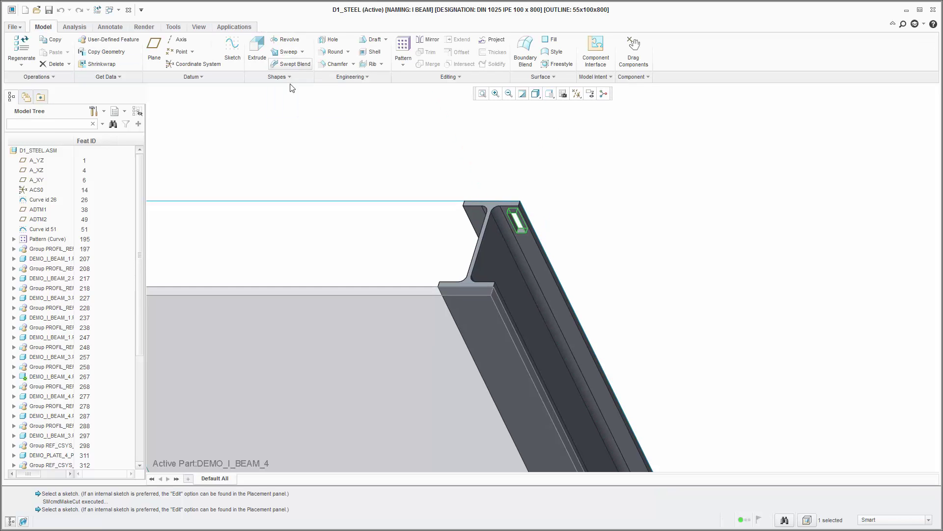
- Clear the selection, return to the D1_STEEL assembly and restore the default view
left_click(300, 137)
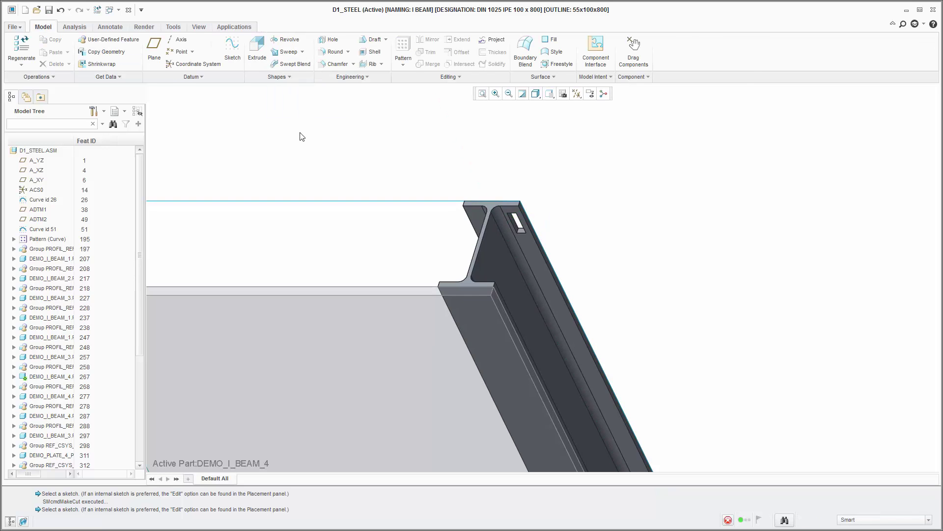
key("ctrl+a")
key("ctrl+d")
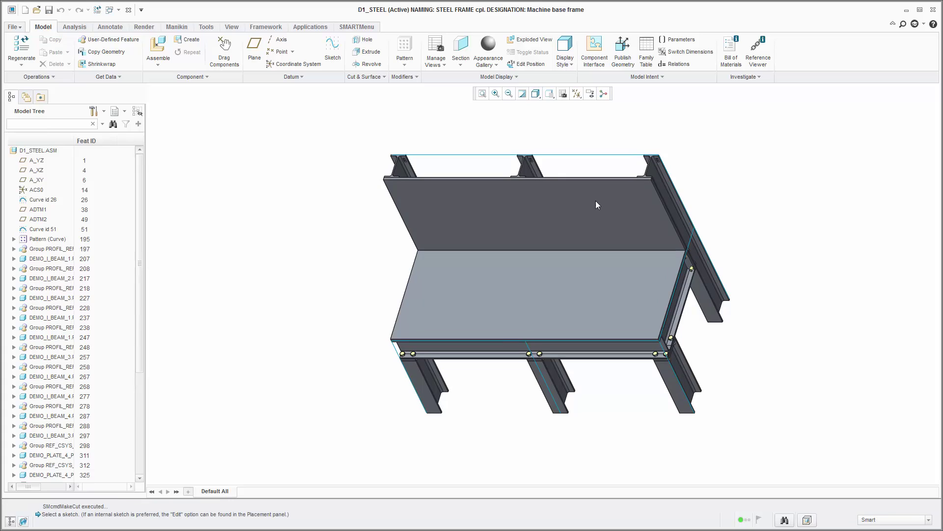
- Turn Speedmode on from the frame's context menu, review its status messages, then turn it off
right_click(595, 200)
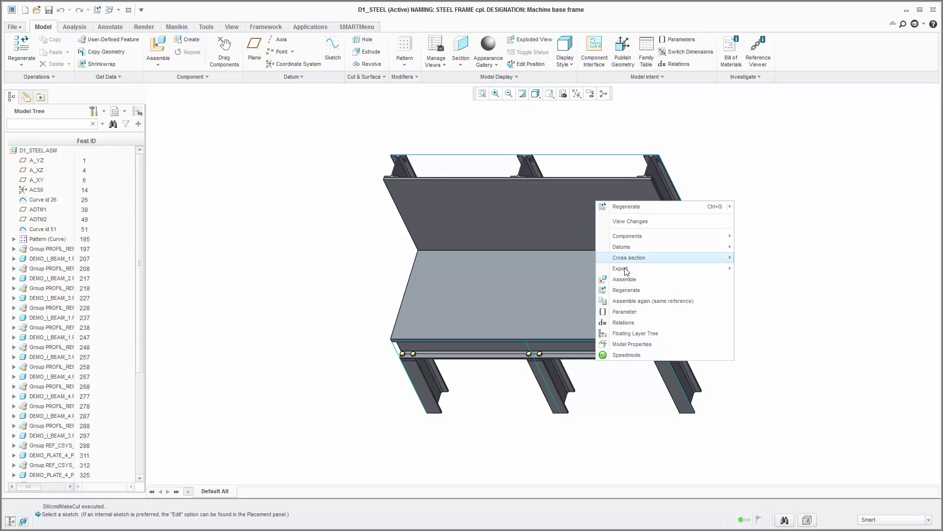
left_click(662, 356)
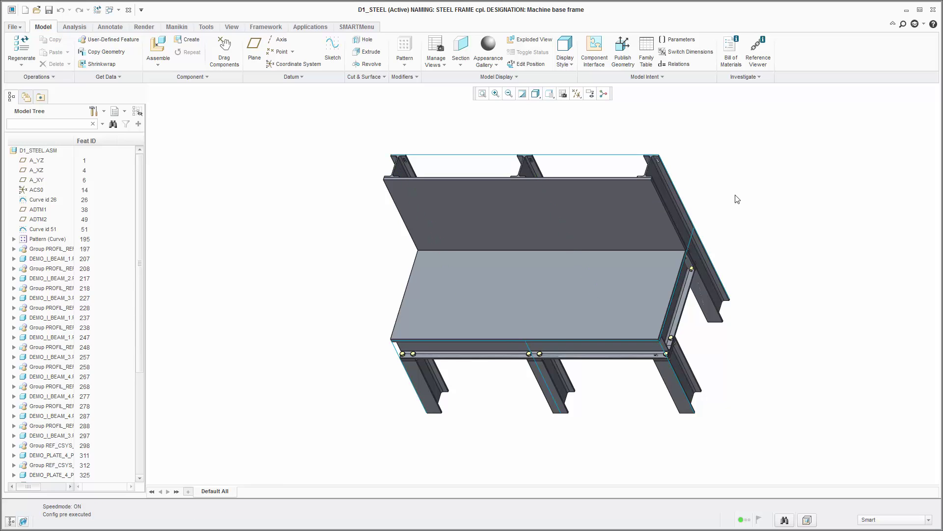
left_click_drag(233, 488, 233, 451)
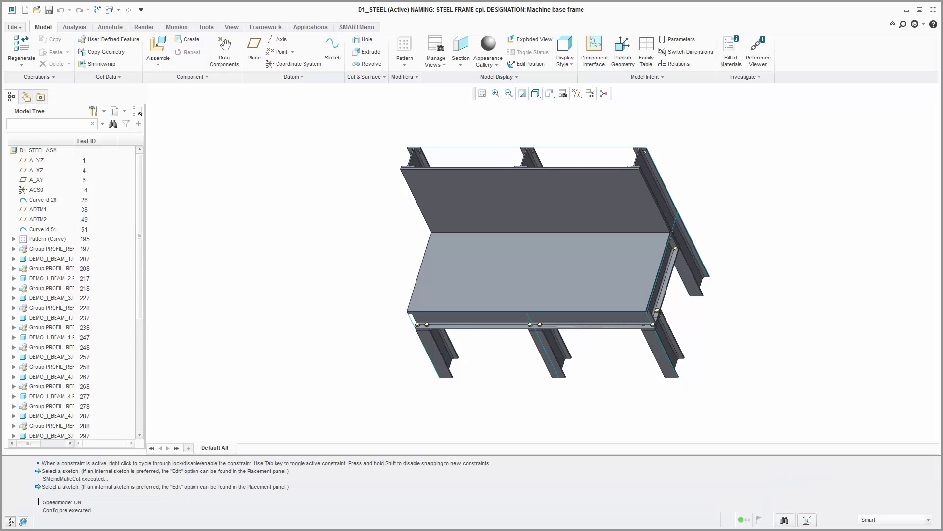
left_click_drag(38, 502, 102, 511)
left_click(108, 512)
right_click(263, 214)
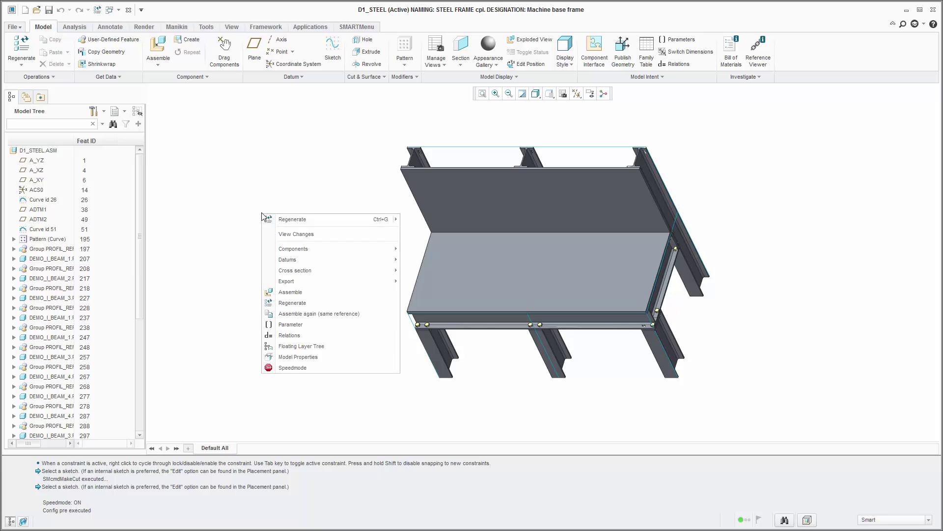
left_click(322, 370)
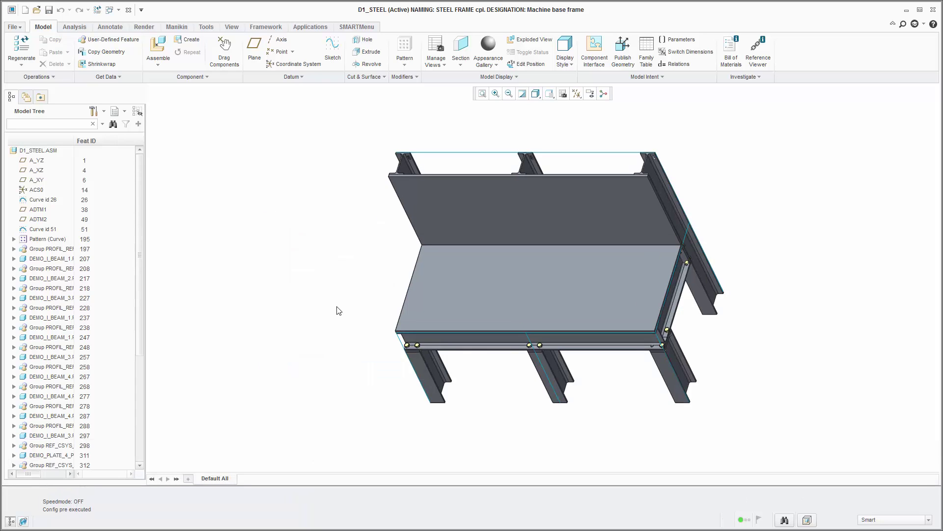
- Toggle Speedmode on and back off from the SMARTMenu ribbon tab
left_click(357, 27)
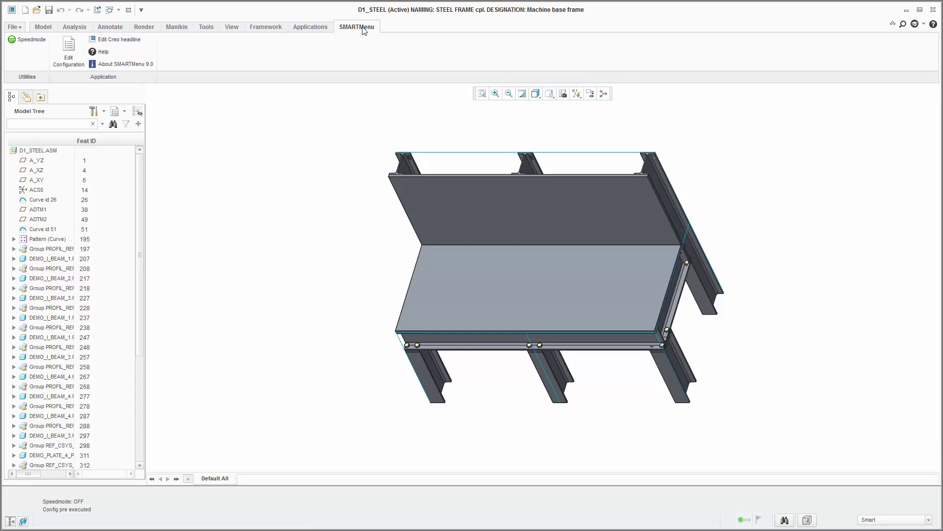
left_click(29, 39)
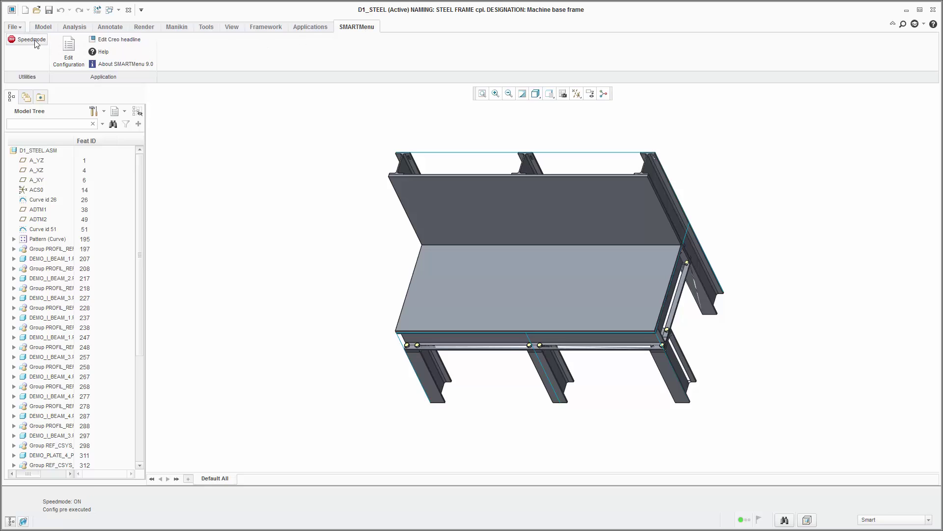
left_click(30, 39)
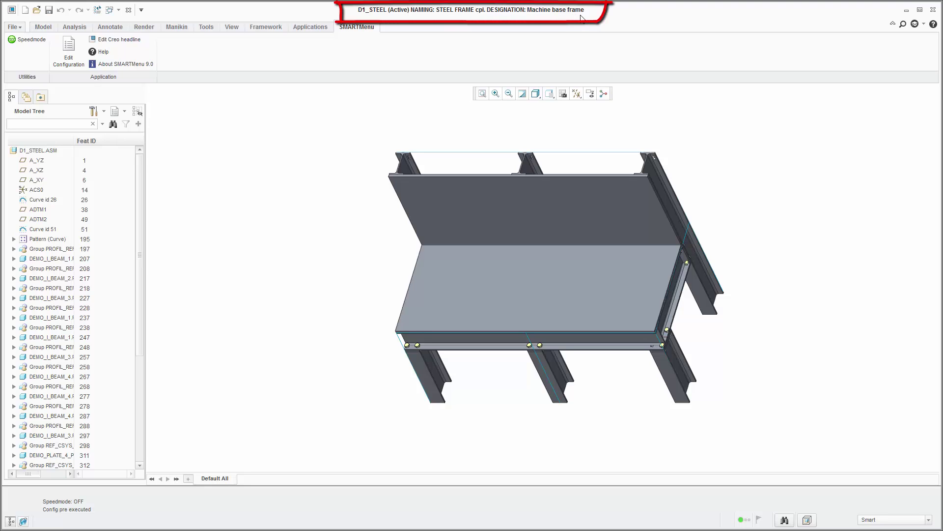
- Activate the right I-beam, then release it back to the assembly
left_click(653, 167)
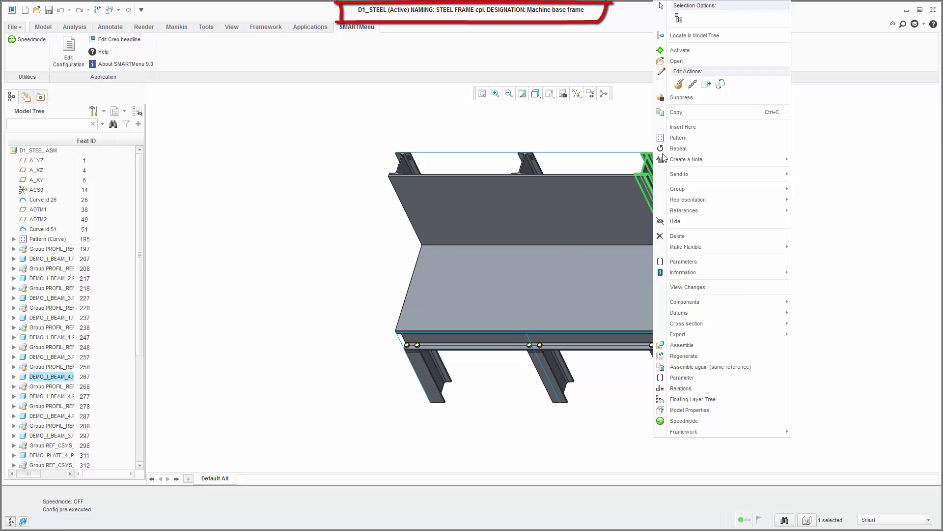
left_click(680, 51)
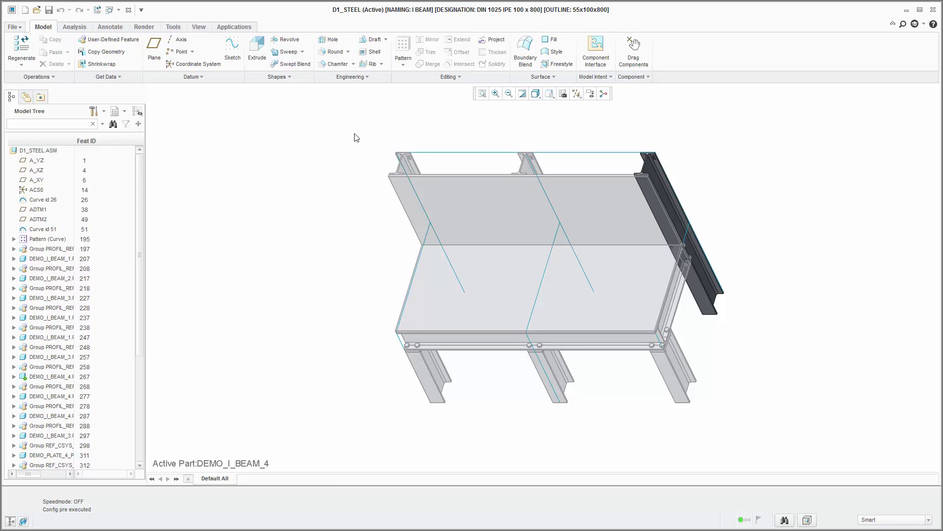
key("ctrl+a")
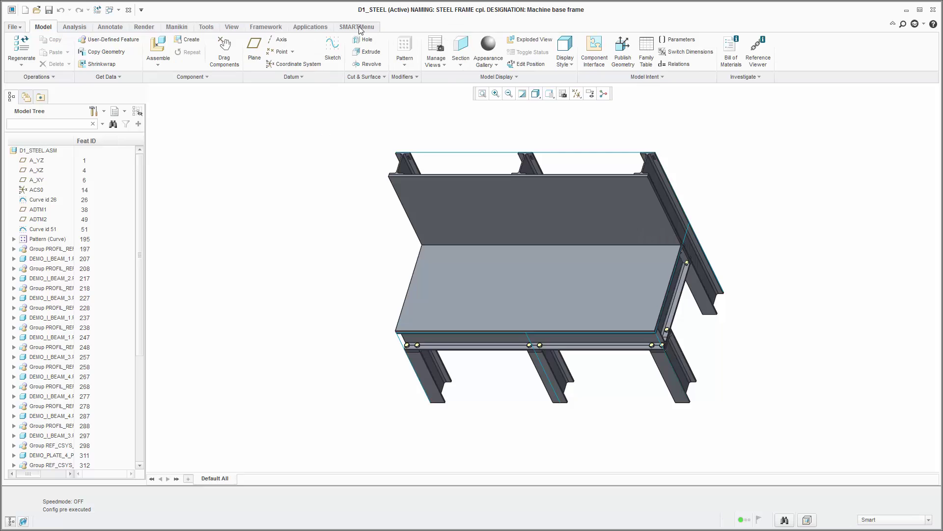
left_click(357, 27)
- Open changeCreoHeader.txt, highlight the PRT_MODE to DRW_MODE header definitions, then close Notepad
left_click(119, 40)
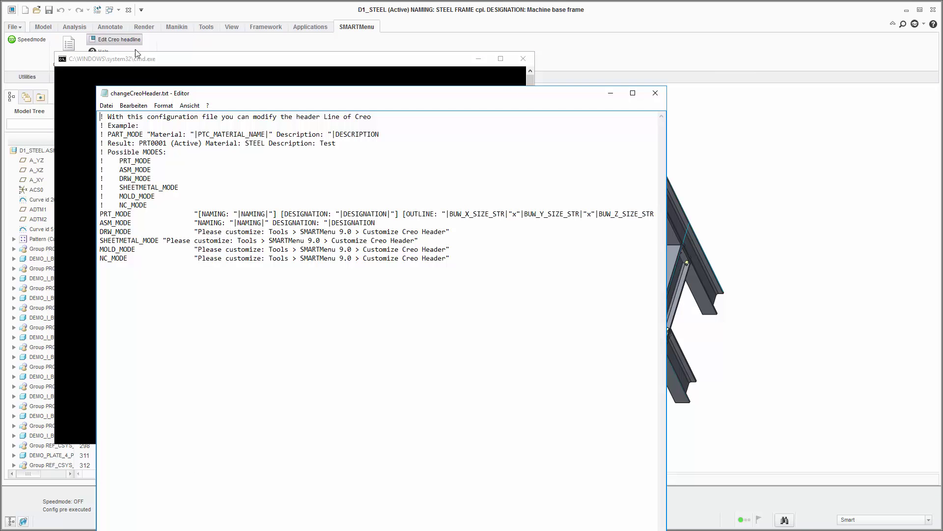
mouse_move(198, 213)
left_mouse_down()
mouse_move(450, 232)
mouse_move(451, 258)
left_mouse_up()
left_click(457, 265)
left_click(656, 93)
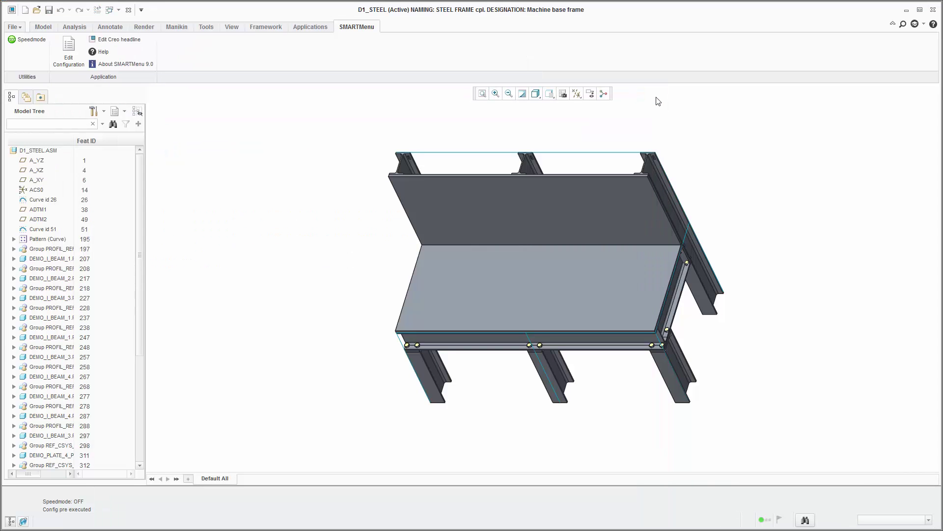
- Open SMARTMenu Edit Configuration, show the Part-mode menu and collapse its Solids node
left_click(68, 49)
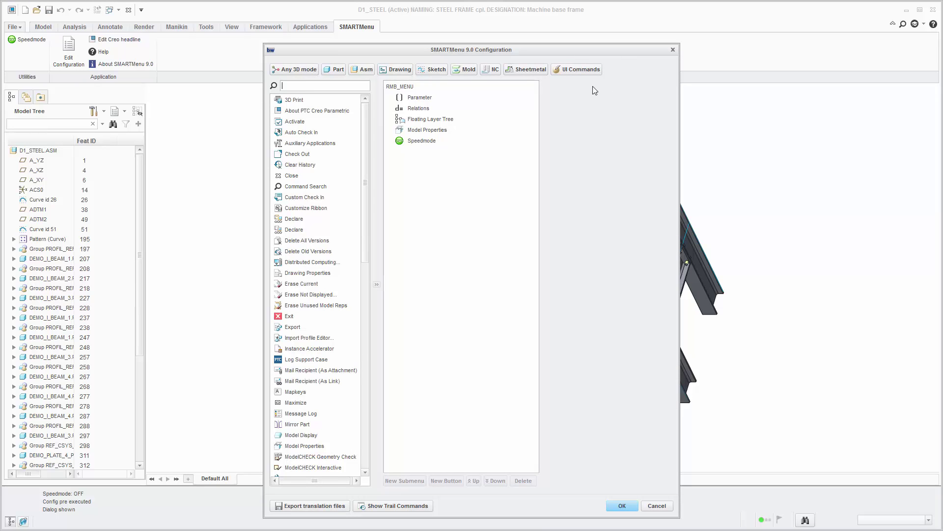
left_click(337, 69)
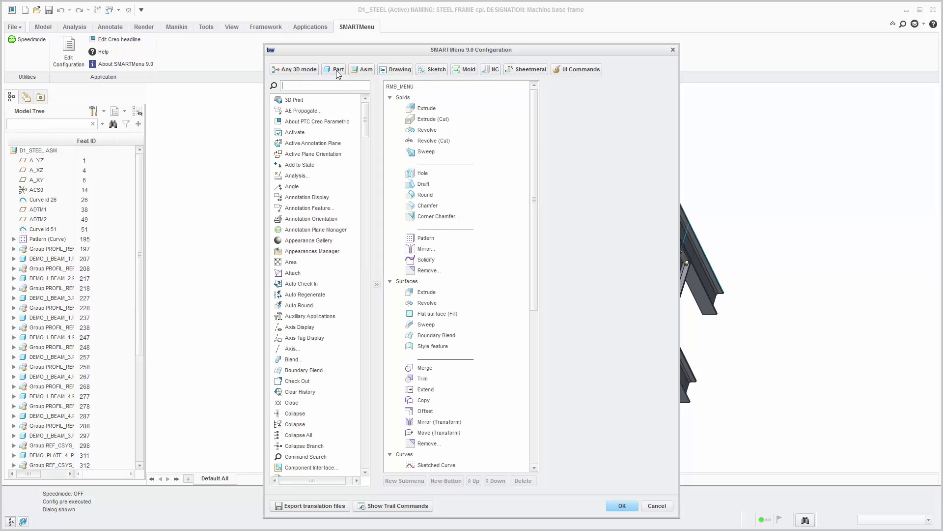
left_click(389, 97)
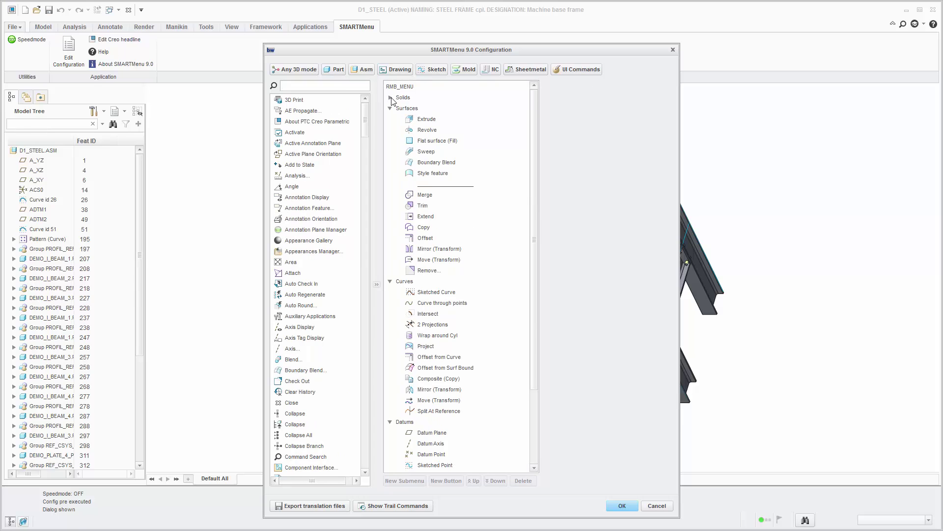
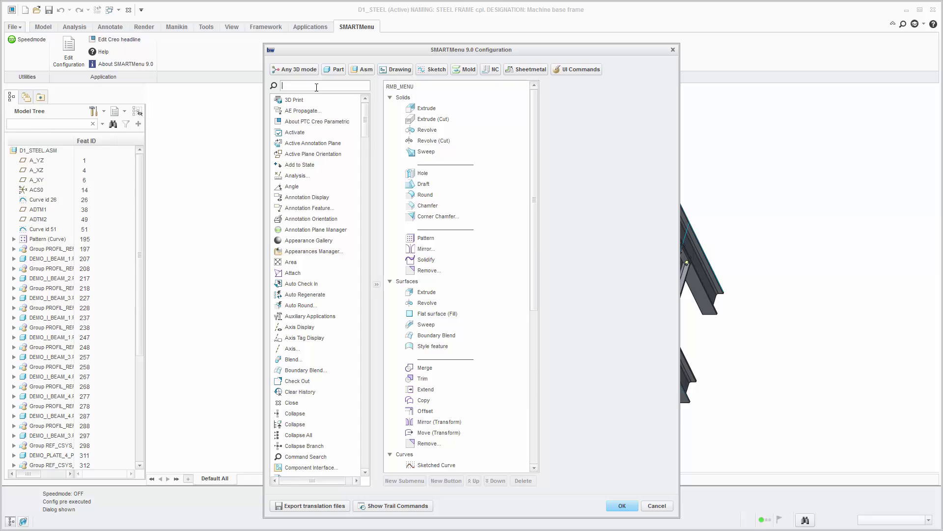
type("soli")
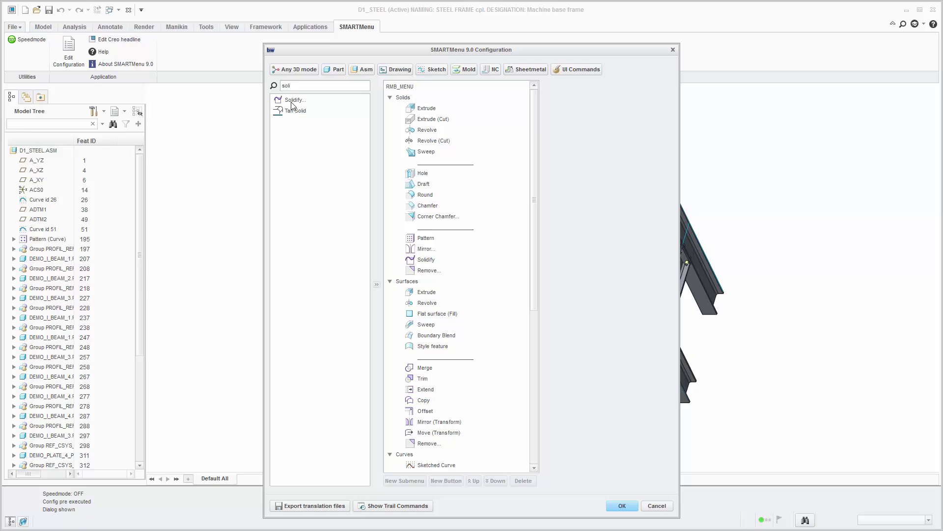
- Select Solidify, clear the search, then move Extrude down and back to the top of Solids
left_click(294, 100)
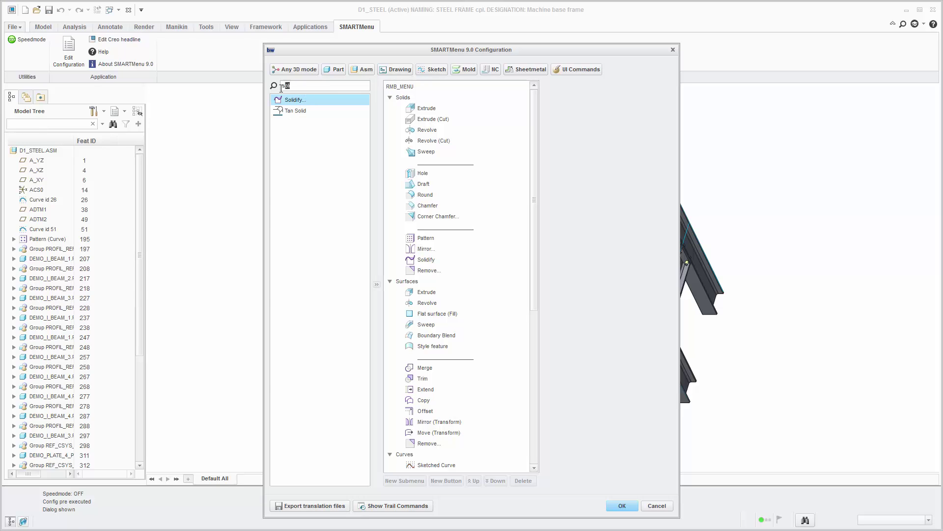
left_click(273, 86)
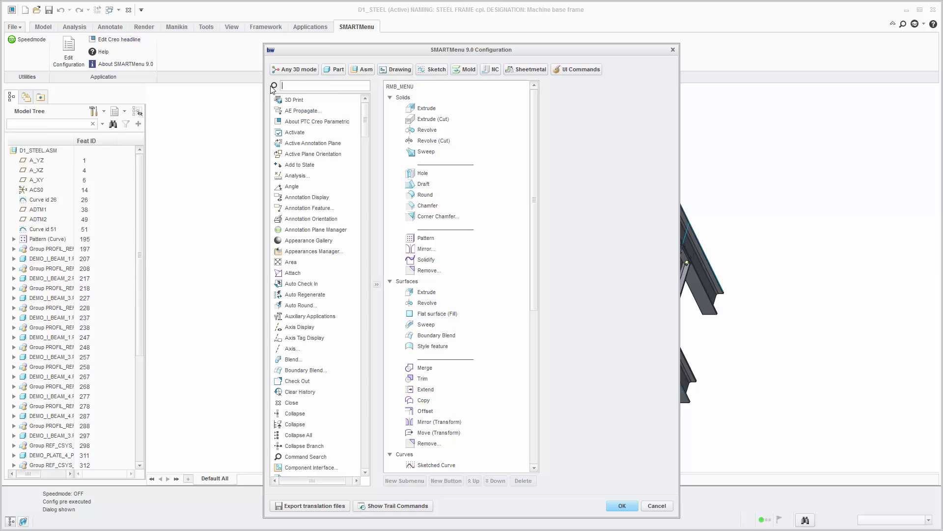
left_click(426, 109)
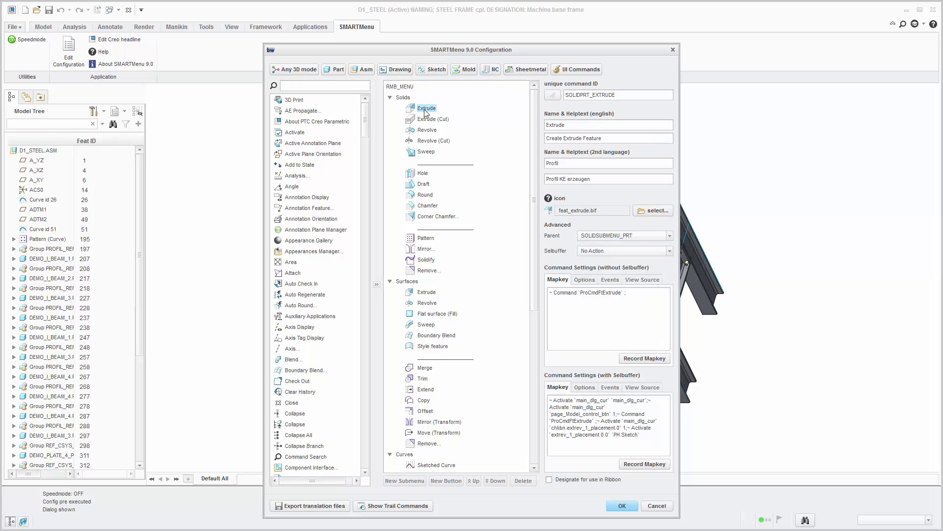
left_click(492, 481)
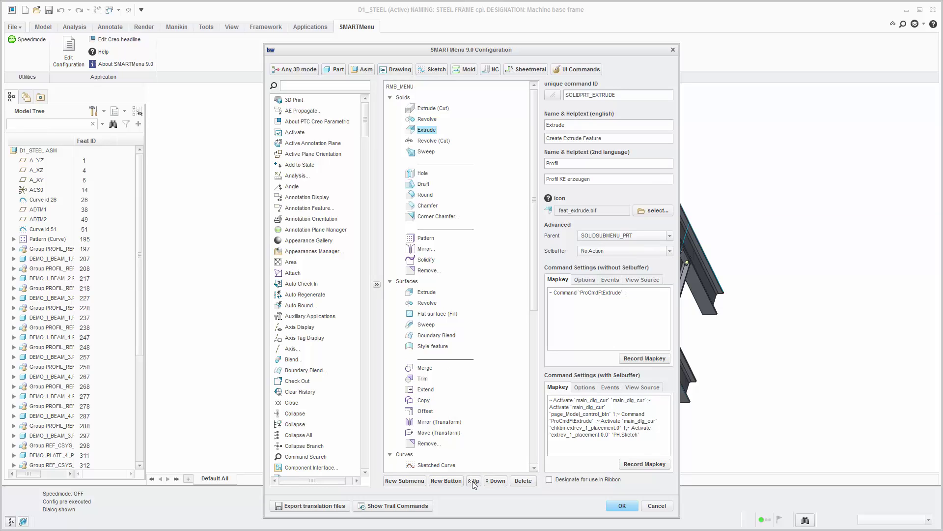
left_click(474, 480)
- Move the Solids submenu down and back up so it stays above Surfaces
left_click(403, 98)
left_click(496, 481)
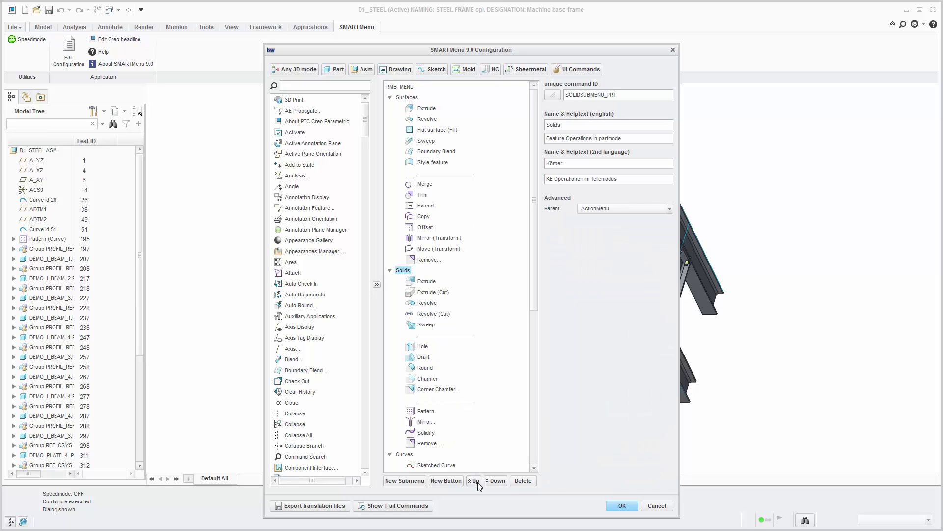
left_click(474, 481)
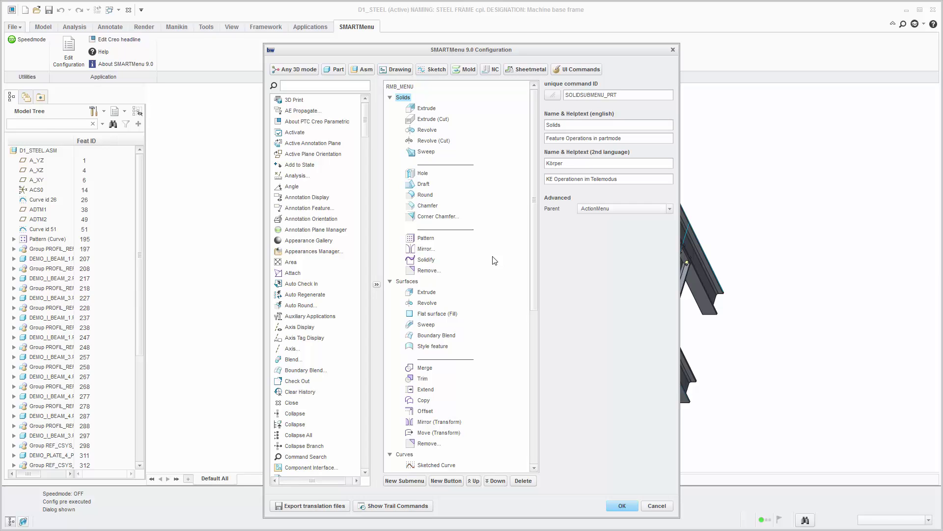
- Review the Extrude (Cut) command's Options, Events and Mapkey settings
left_click(427, 109)
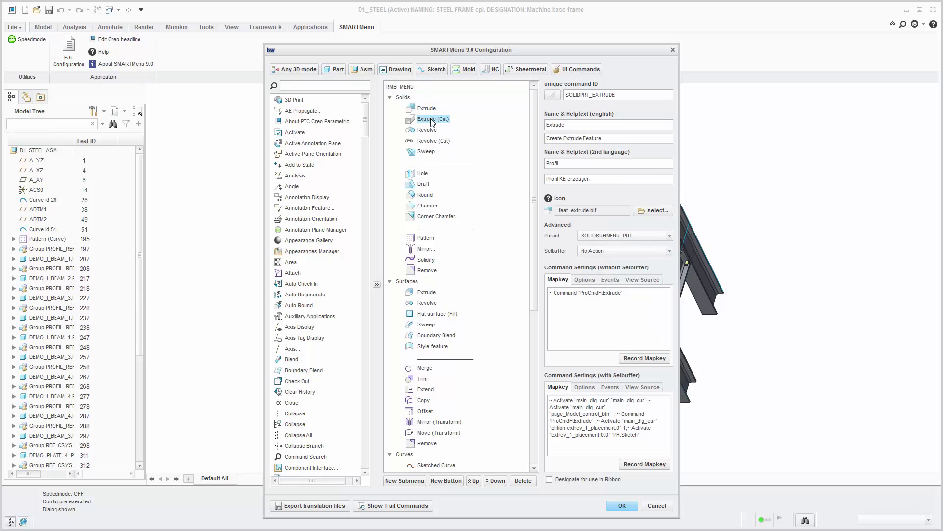
left_click(434, 119)
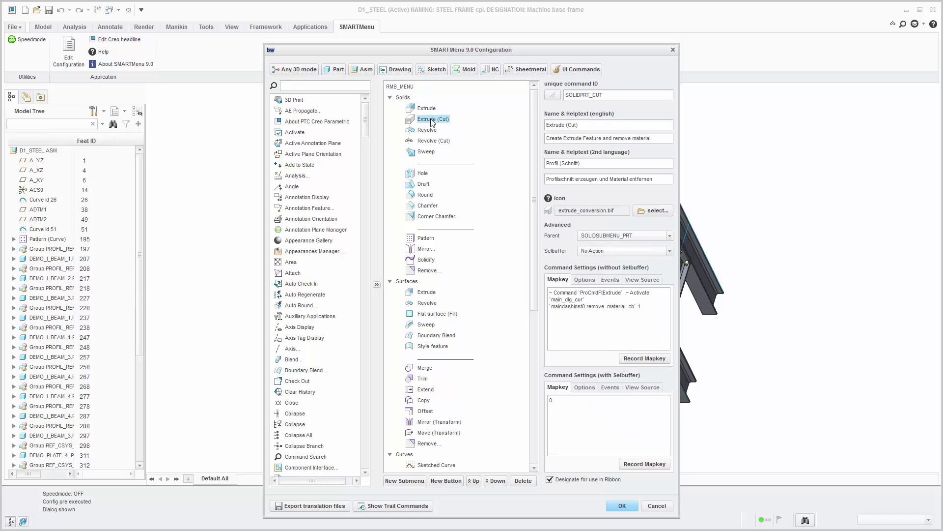
left_click(588, 281)
left_click(612, 280)
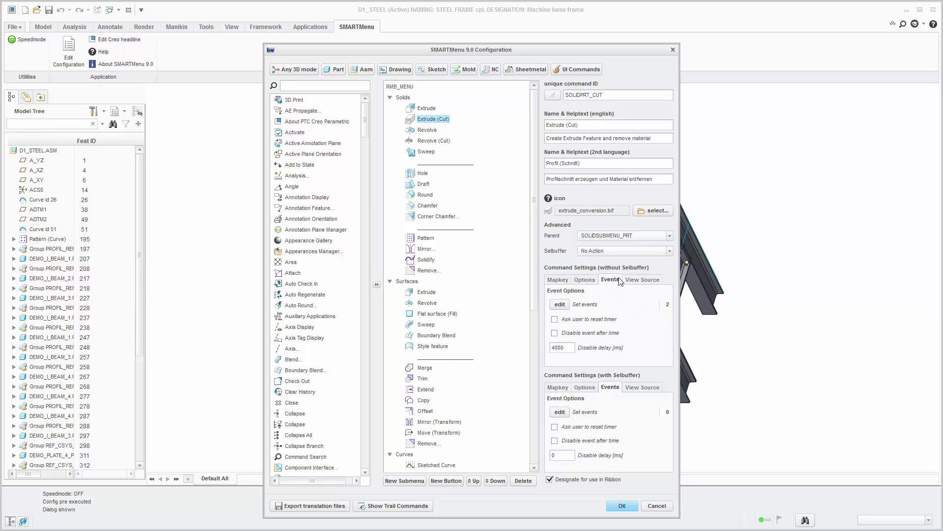
left_click(558, 280)
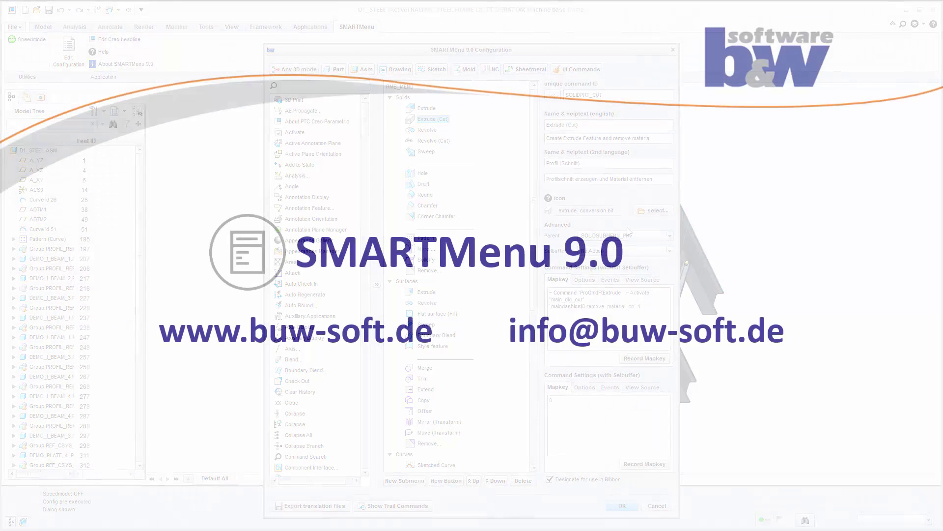